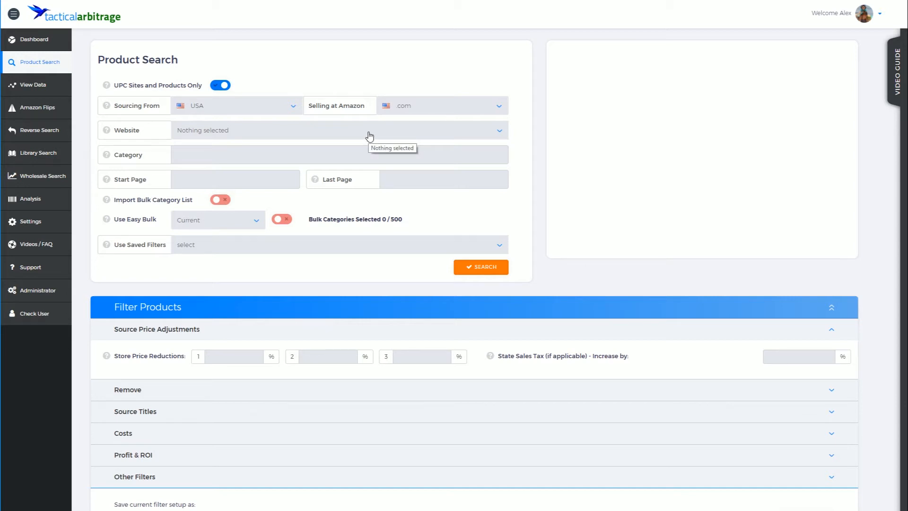
Step: Set the source website to fatbraintoys.com (UPC/EAN Search) by searching for 'fat'
{"action": "left_click", "coordinate": [369, 137]}
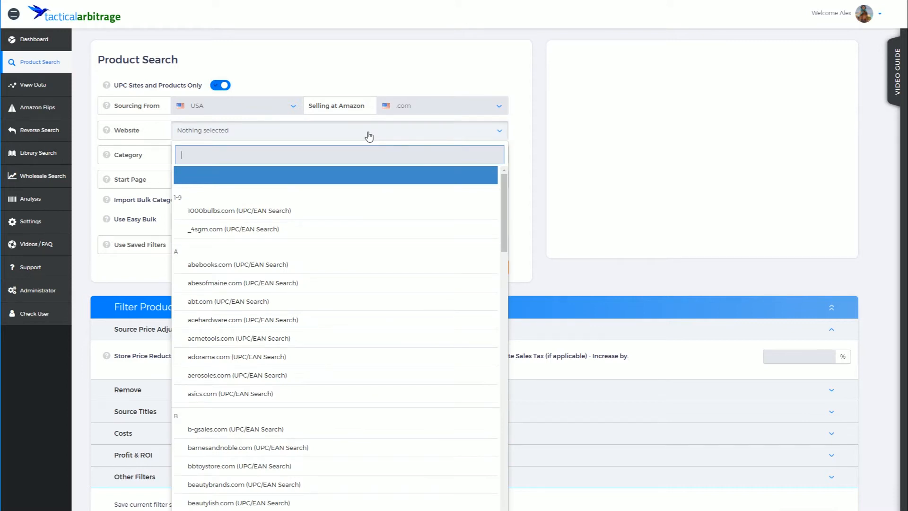
{"action": "type", "text": "fat"}
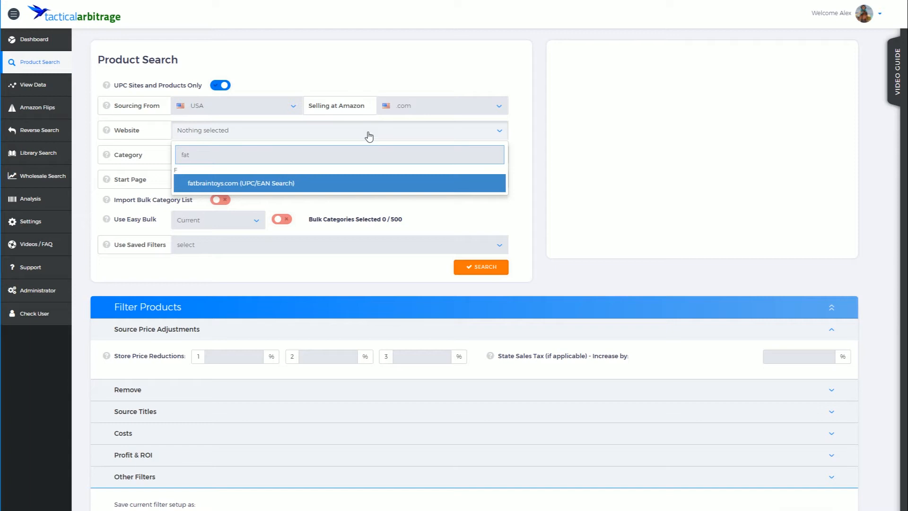
{"action": "left_click", "coordinate": [259, 186]}
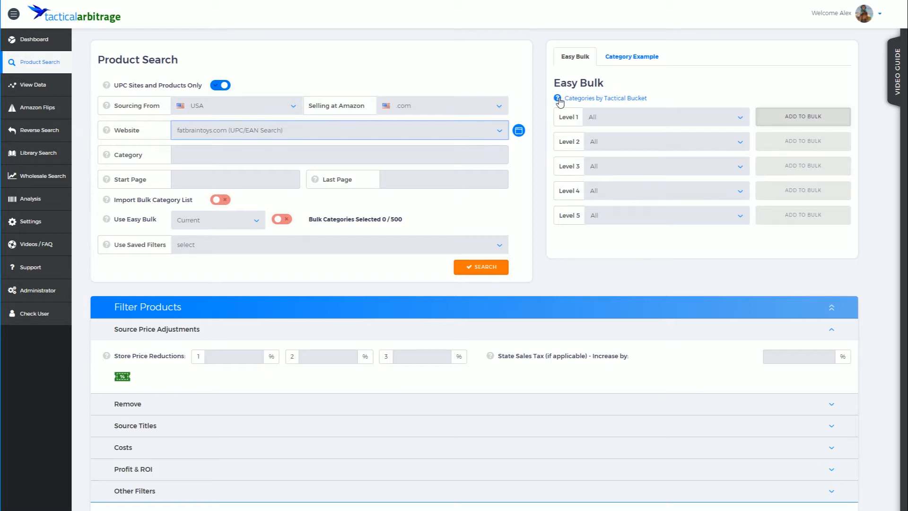
{"action": "mouse_move", "coordinate": [559, 101]}
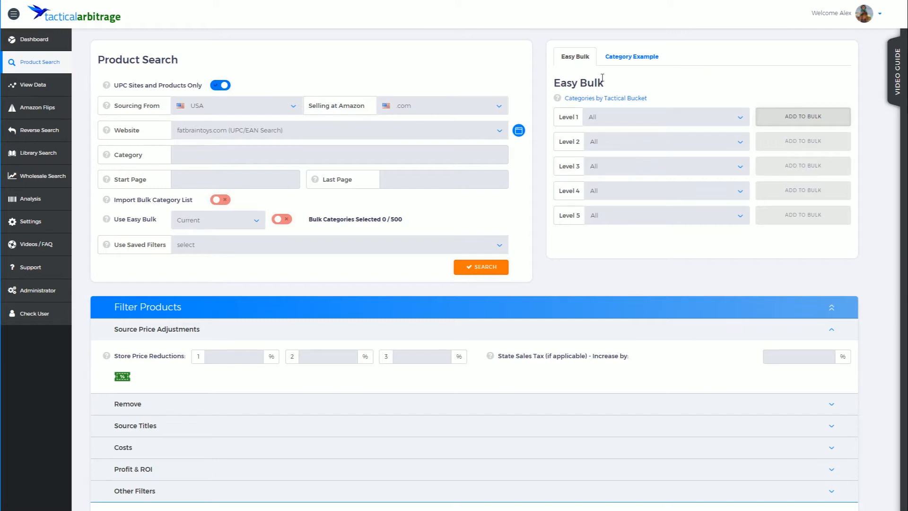
{"action": "left_click", "coordinate": [624, 62]}
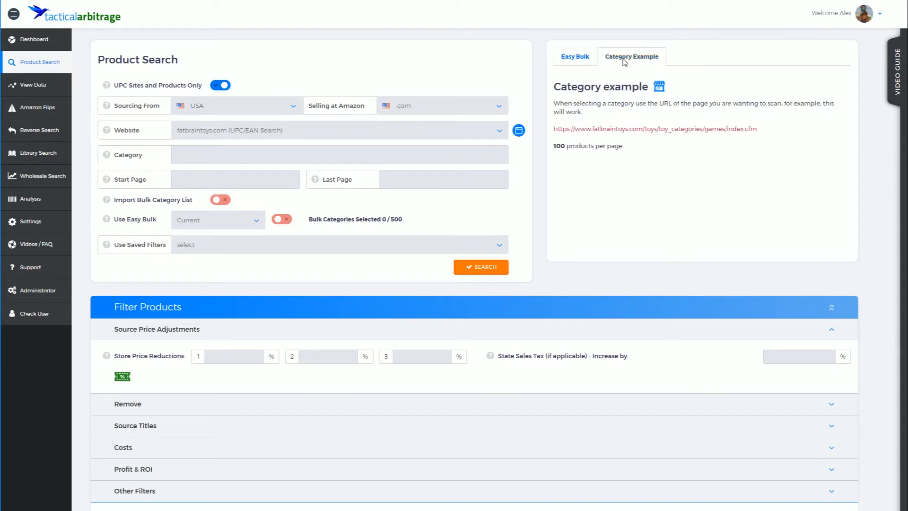
{"action": "left_click", "coordinate": [578, 58]}
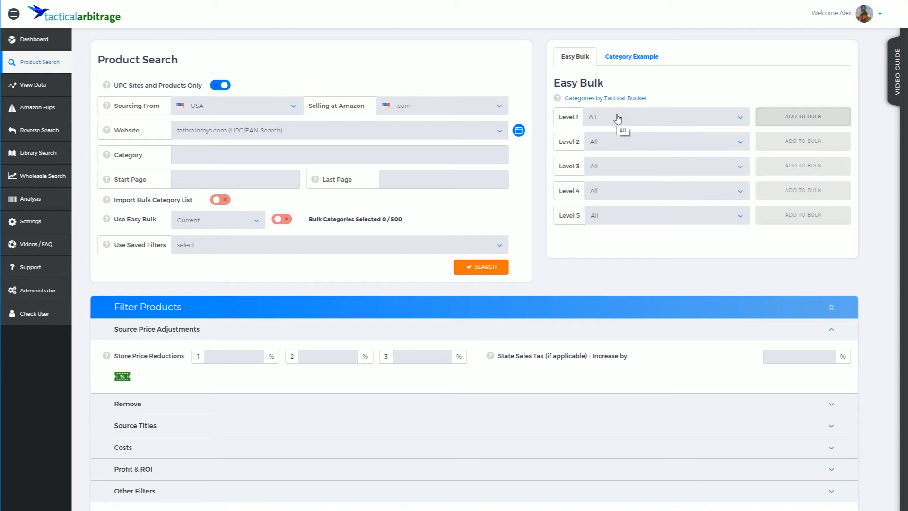
Step: Add all 264 fatbraintoys.com categories to the bulk list, then start clearing it
{"action": "left_click", "coordinate": [811, 120]}
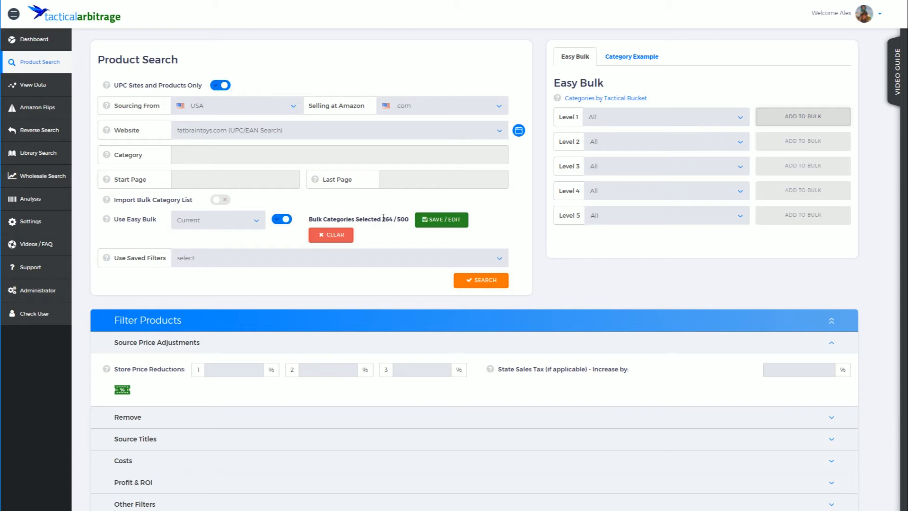
{"action": "left_click", "coordinate": [331, 235]}
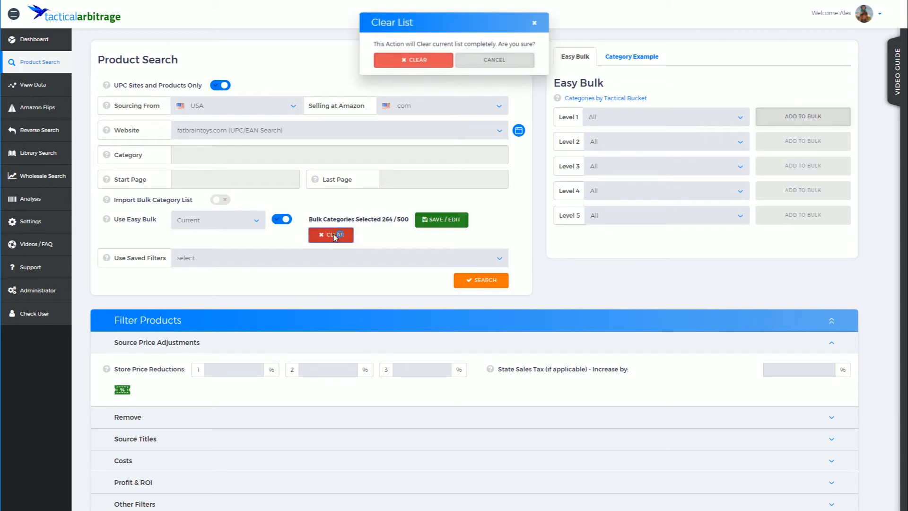
Step: Confirm clearing the bulk list down to 0 of 500
{"action": "left_click", "coordinate": [415, 62]}
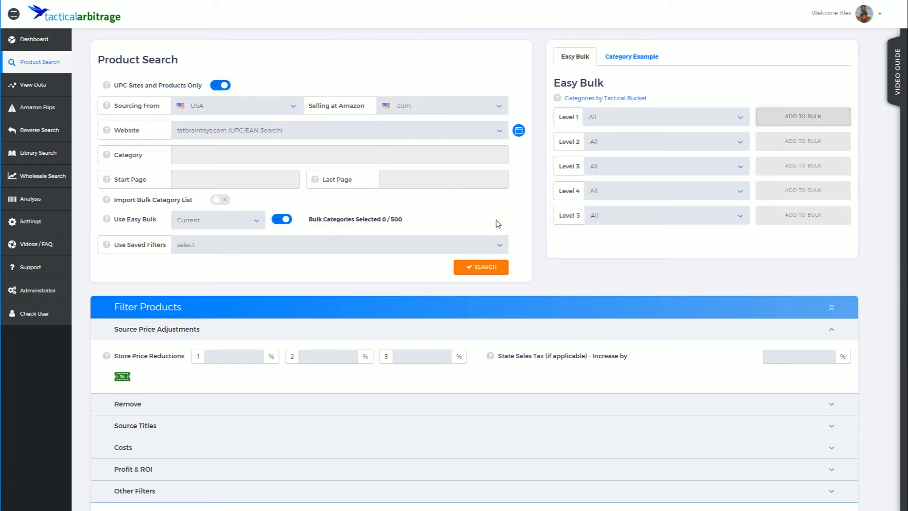
{"action": "left_click", "coordinate": [690, 142]}
{"action": "left_click", "coordinate": [689, 142]}
Step: Set Easy Bulk Level 1 to Toys and Level 2 to Toy Categories
{"action": "left_click", "coordinate": [697, 126]}
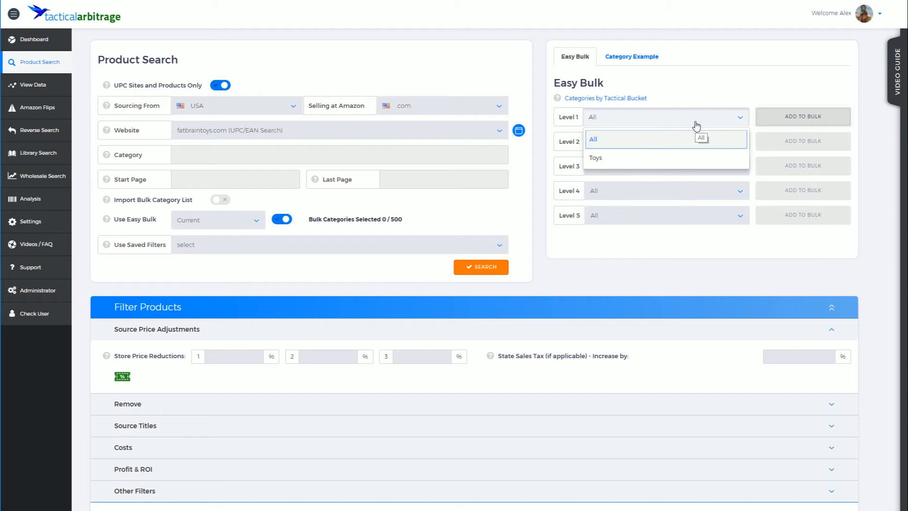
{"action": "left_click", "coordinate": [596, 156]}
{"action": "left_click", "coordinate": [670, 143]}
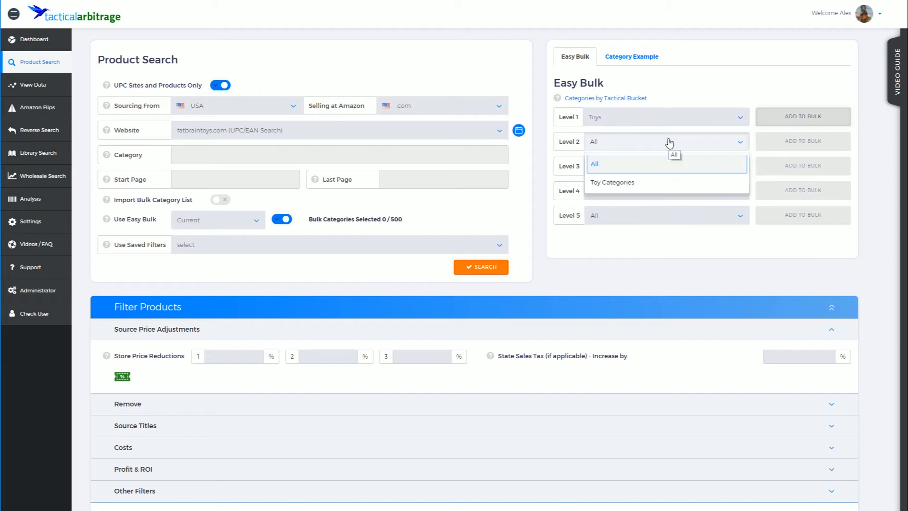
{"action": "left_click", "coordinate": [625, 184]}
{"action": "left_click", "coordinate": [649, 169]}
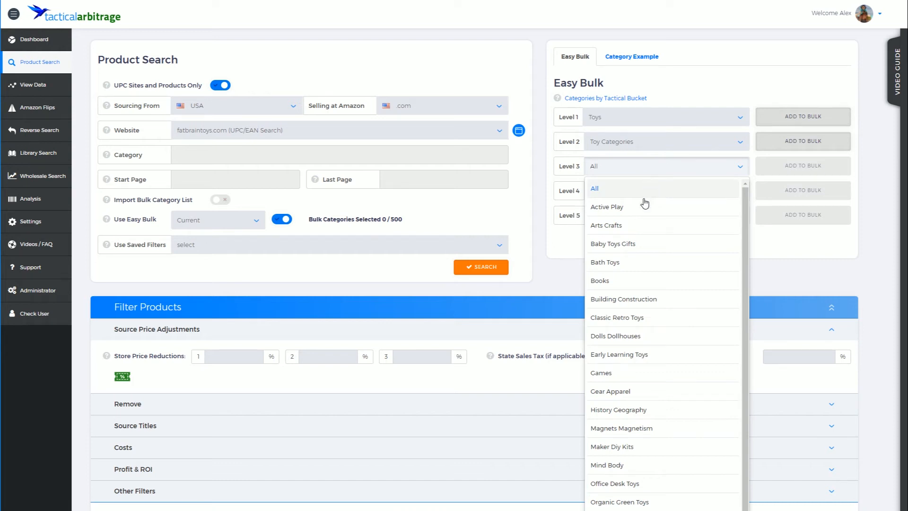
Step: Add the Active Play, Arts Crafts and Plush subcategories to the bulk list, reaching 37
{"action": "left_click", "coordinate": [715, 210]}
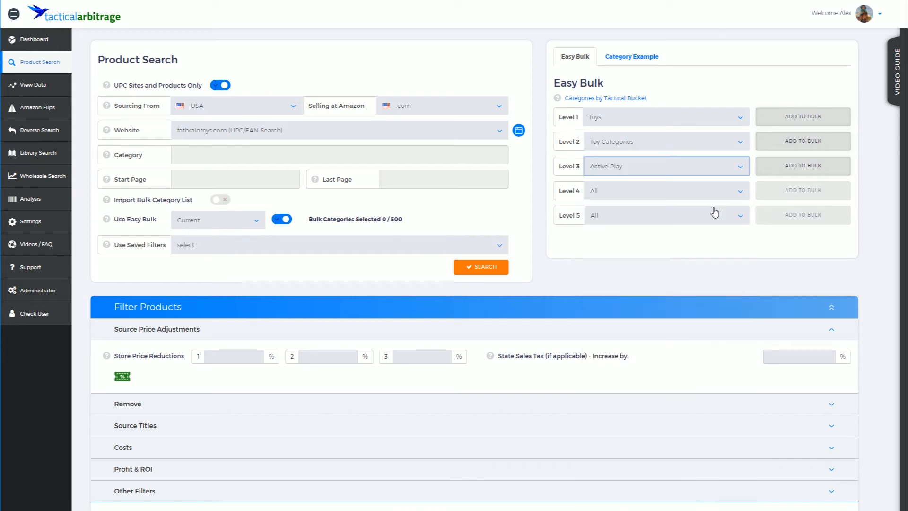
{"action": "left_click", "coordinate": [776, 166]}
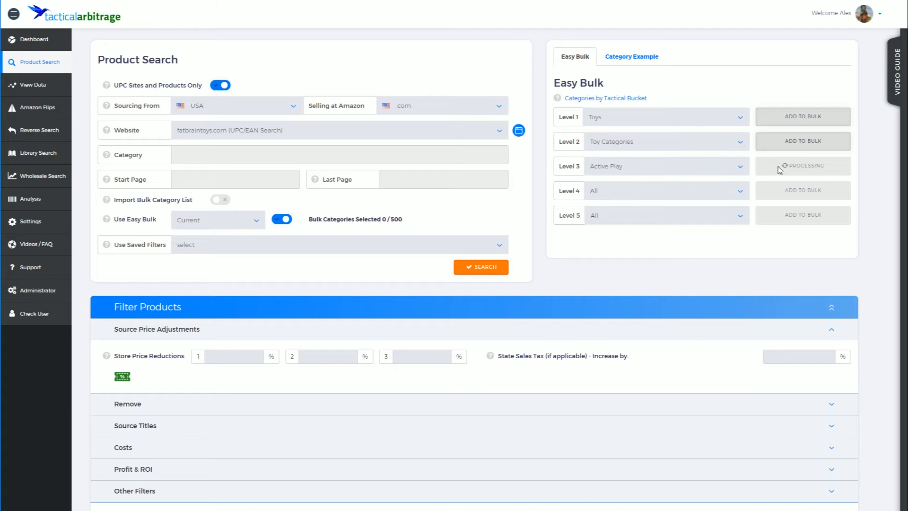
{"action": "left_click", "coordinate": [696, 176]}
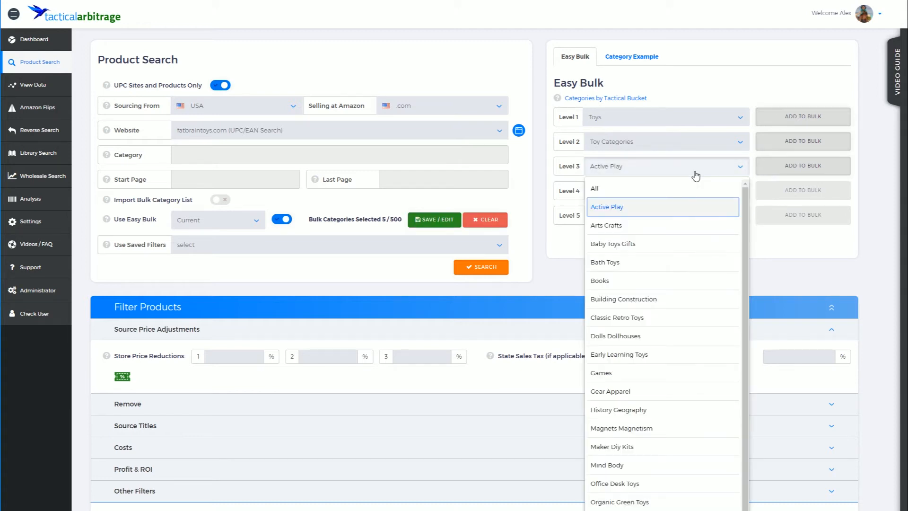
{"action": "left_click", "coordinate": [706, 226]}
{"action": "left_click", "coordinate": [780, 170]}
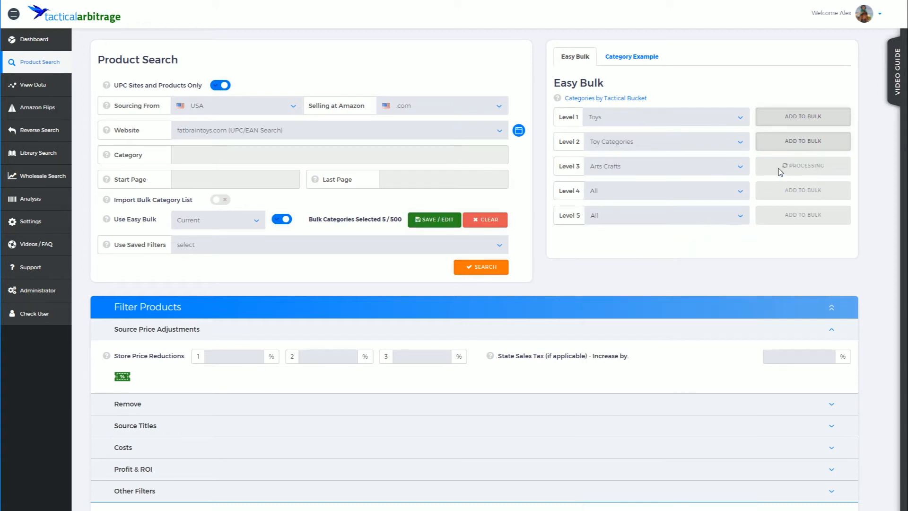
{"action": "left_click", "coordinate": [697, 175]}
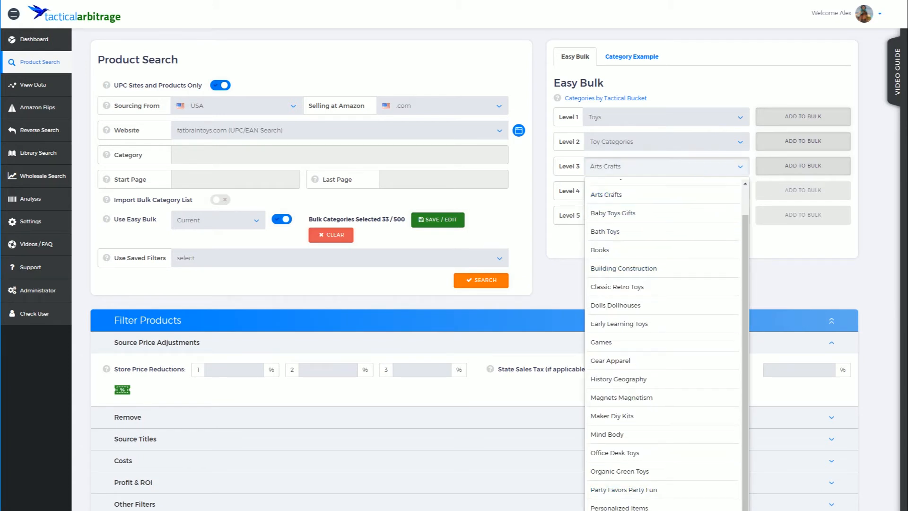
{"action": "left_click", "coordinate": [671, 510]}
{"action": "left_click", "coordinate": [789, 168]}
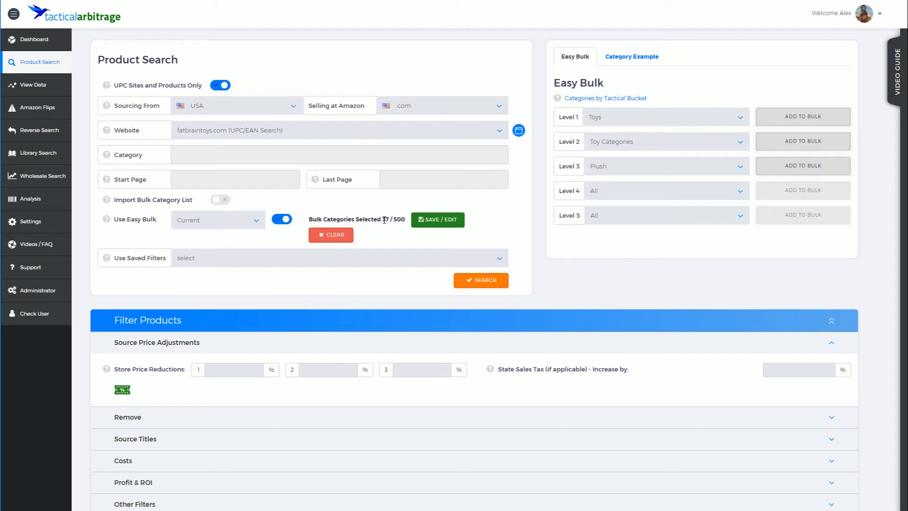
Step: Choose Building Construction as the Level 3 subcategory
{"action": "left_click", "coordinate": [634, 170]}
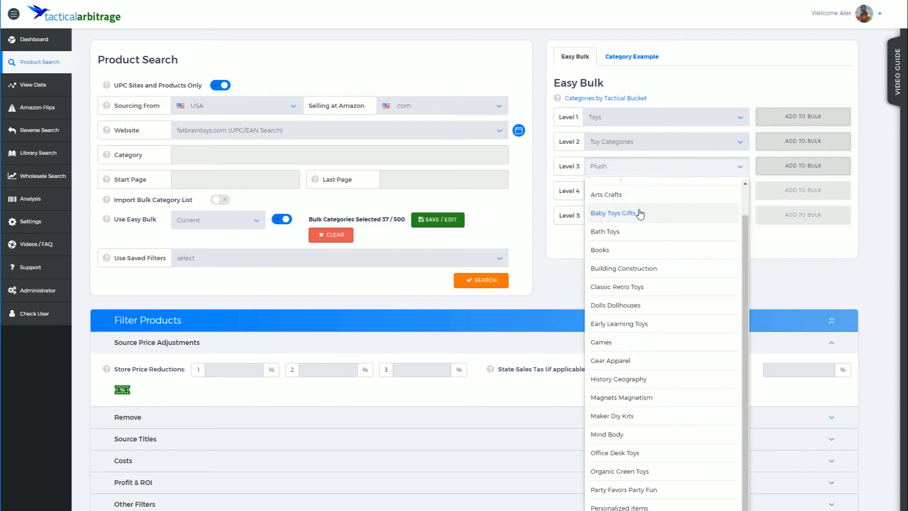
{"action": "left_click", "coordinate": [653, 268]}
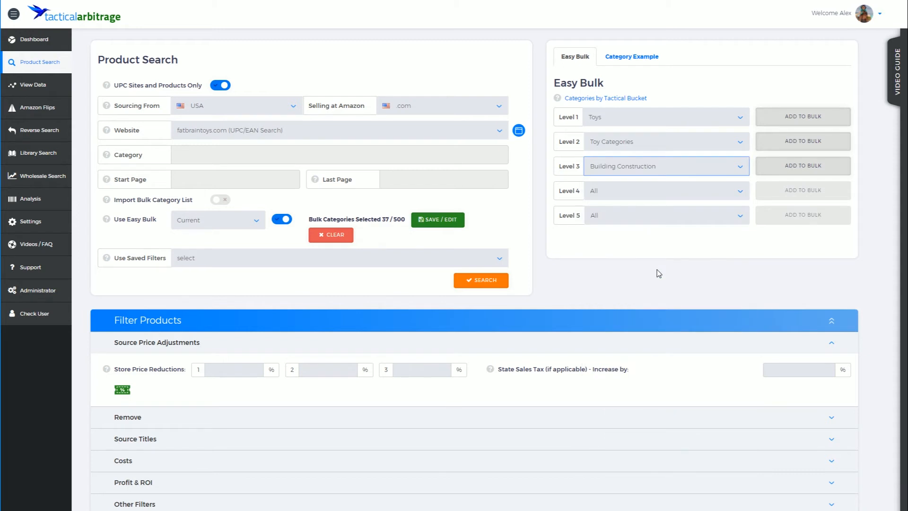
{"action": "left_click", "coordinate": [643, 192]}
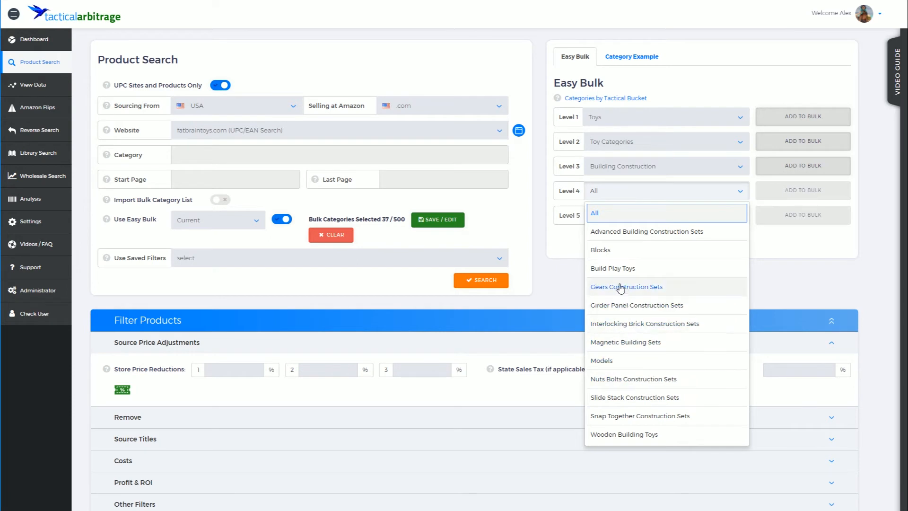
Step: Add the Building Construction categories to reach 58 of 500, then open the bulk list for review
{"action": "left_click", "coordinate": [561, 264]}
{"action": "left_click", "coordinate": [775, 166]}
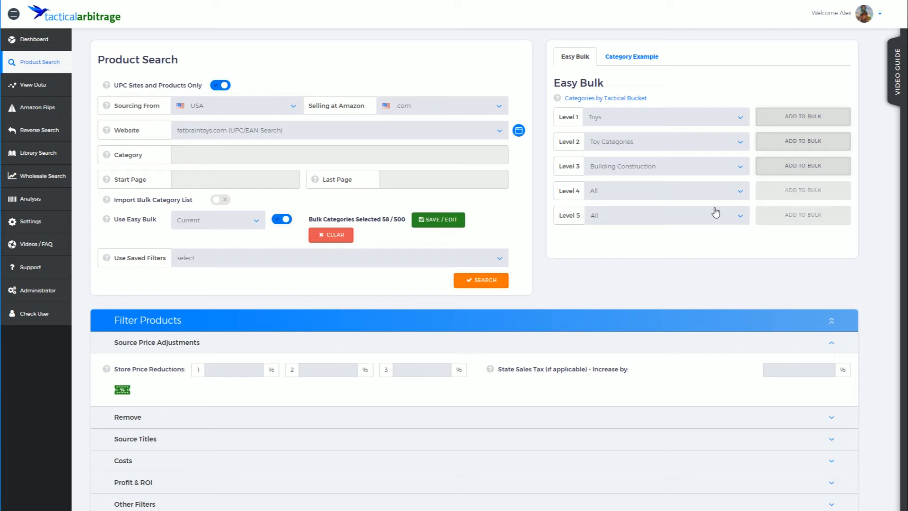
{"action": "left_click", "coordinate": [715, 171]}
{"action": "left_click", "coordinate": [714, 171]}
{"action": "left_click", "coordinate": [718, 190]}
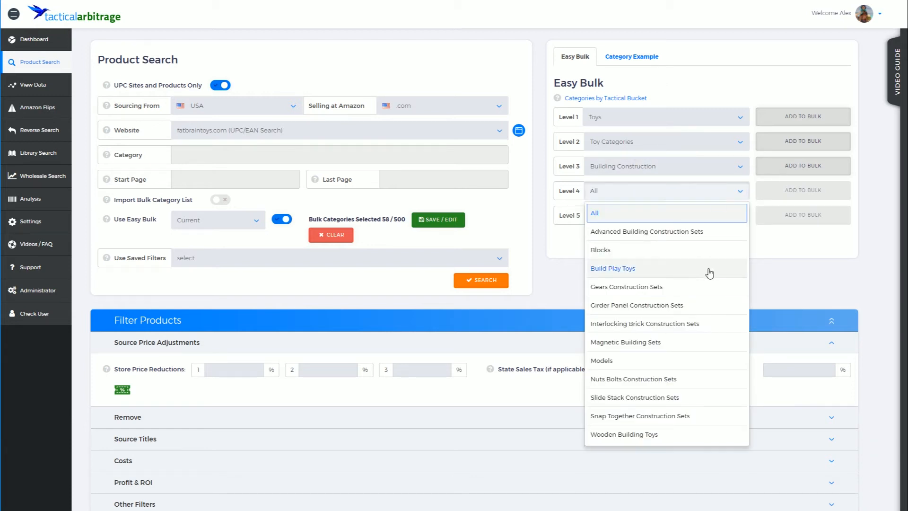
{"action": "left_click", "coordinate": [780, 278]}
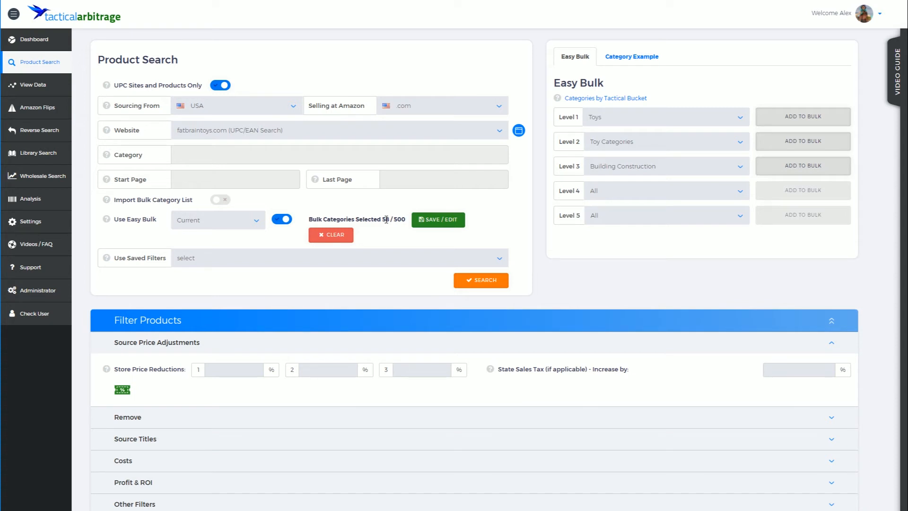
{"action": "left_click", "coordinate": [447, 223]}
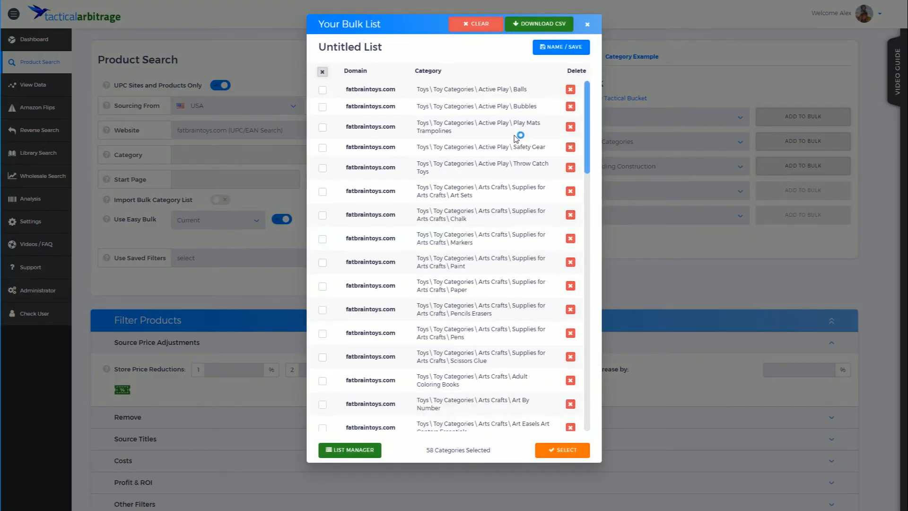
{"action": "scroll", "coordinate": [515, 136], "scroll_direction": "down", "scroll_amount": 15}
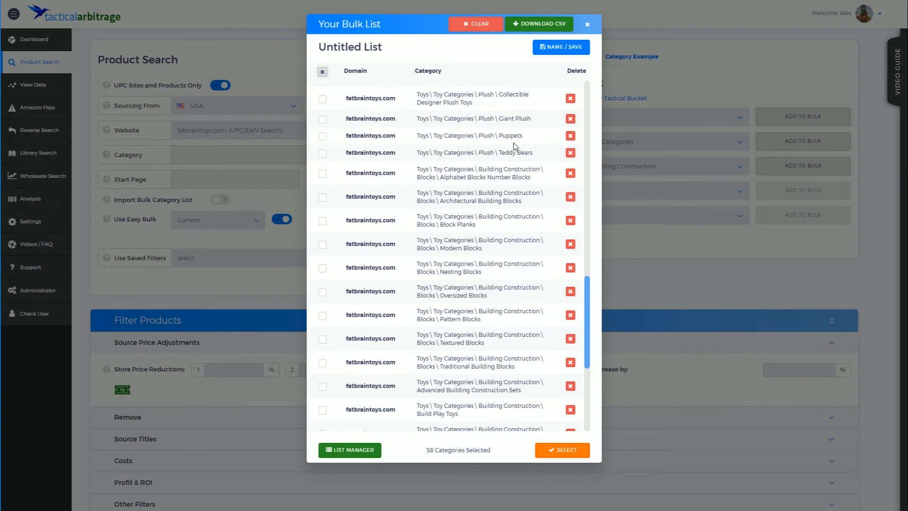
{"action": "scroll", "coordinate": [515, 147], "scroll_direction": "up", "scroll_amount": 15}
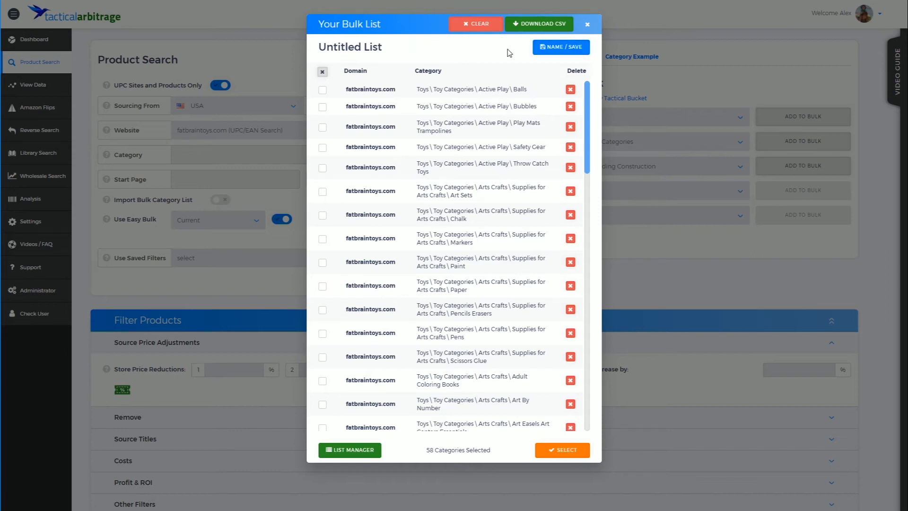
{"action": "left_click", "coordinate": [574, 52]}
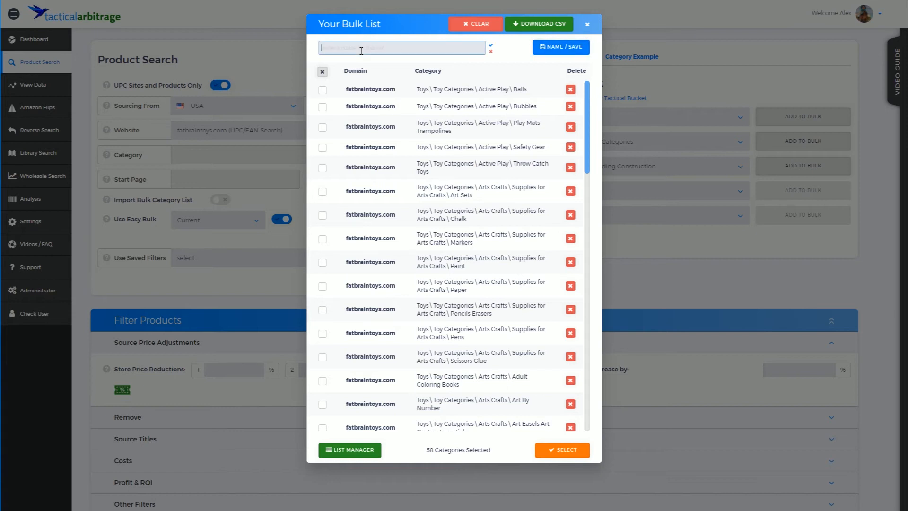
Step: Save the 58-category bulk list under the name 'Fat Brain Toys'
{"action": "type", "text": "Fat Brain Toys"}
{"action": "left_click", "coordinate": [492, 50]}
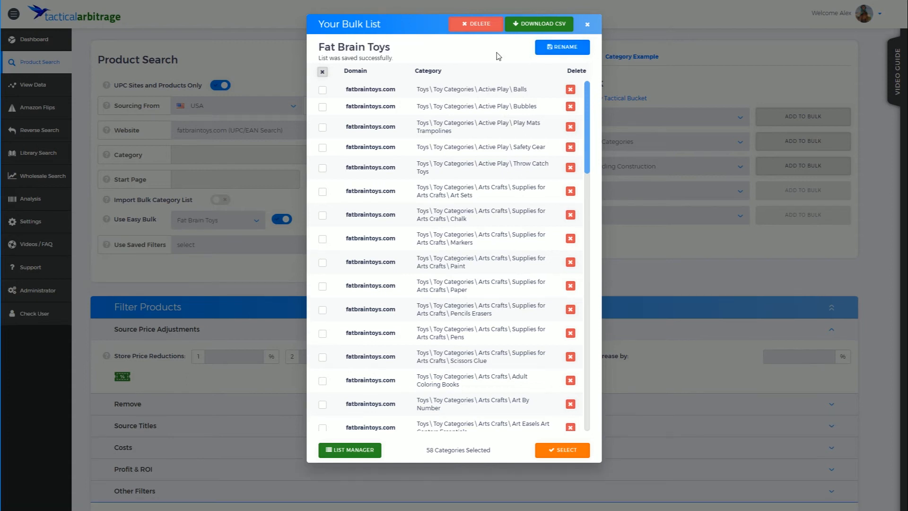
Step: Rename the saved Fat Brain Toys list to 'Fat Brain Toys Action'
{"action": "left_click", "coordinate": [564, 48]}
{"action": "left_click", "coordinate": [386, 50]}
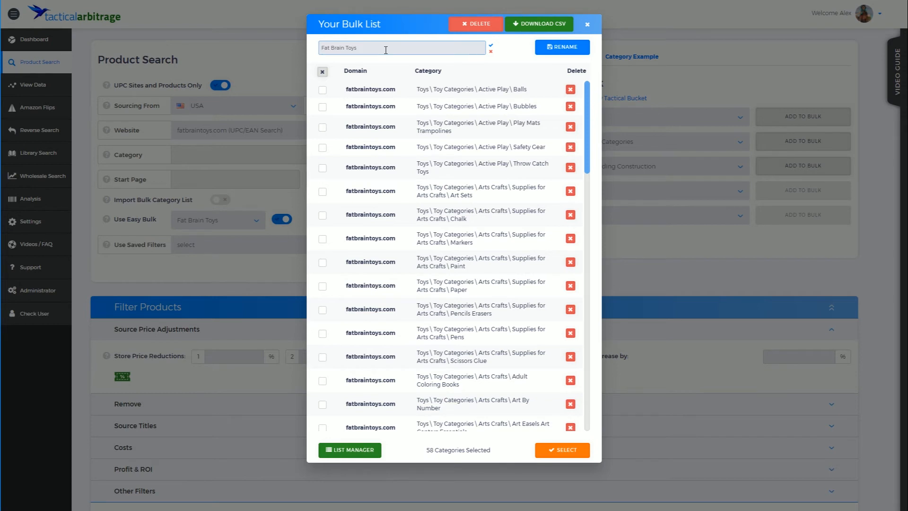
{"action": "type", "text": "v"}
{"action": "left_click", "coordinate": [565, 51]}
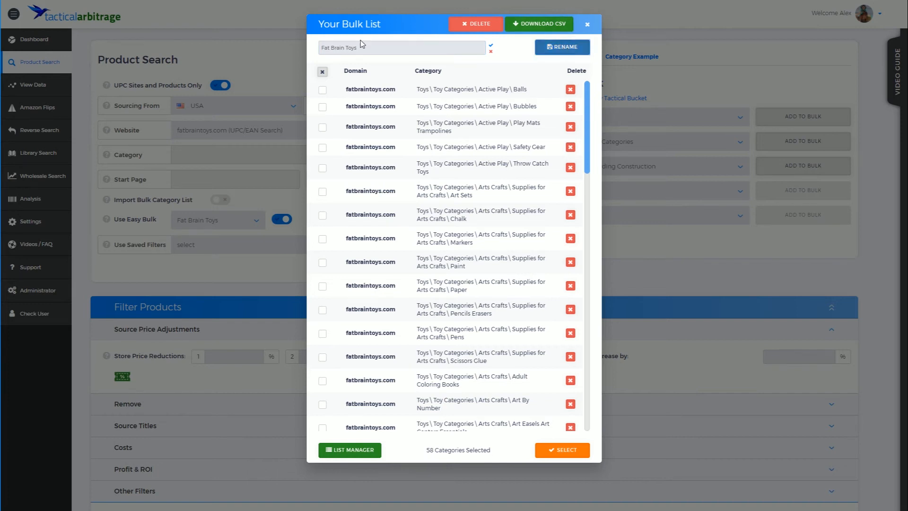
{"action": "left_click", "coordinate": [418, 49]}
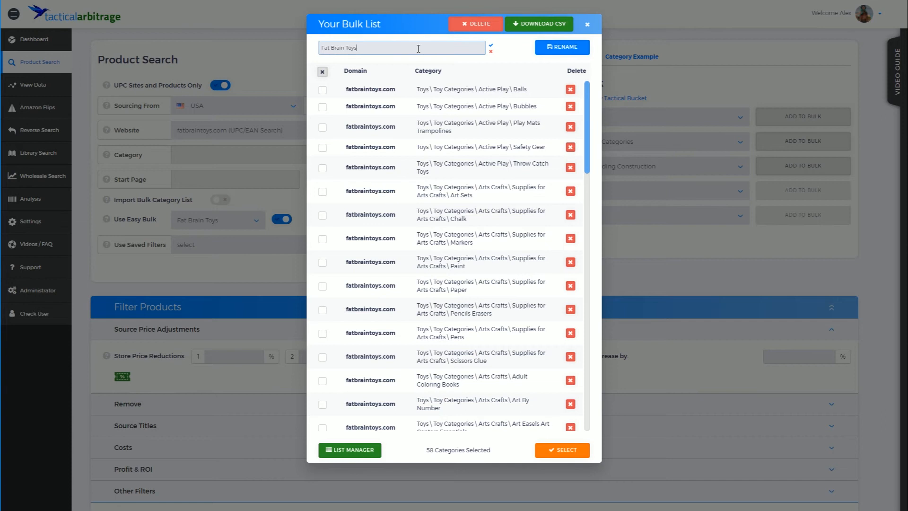
{"action": "type", "text": "Acty"}
{"action": "type", "text": "ion"}
{"action": "left_click", "coordinate": [563, 53]}
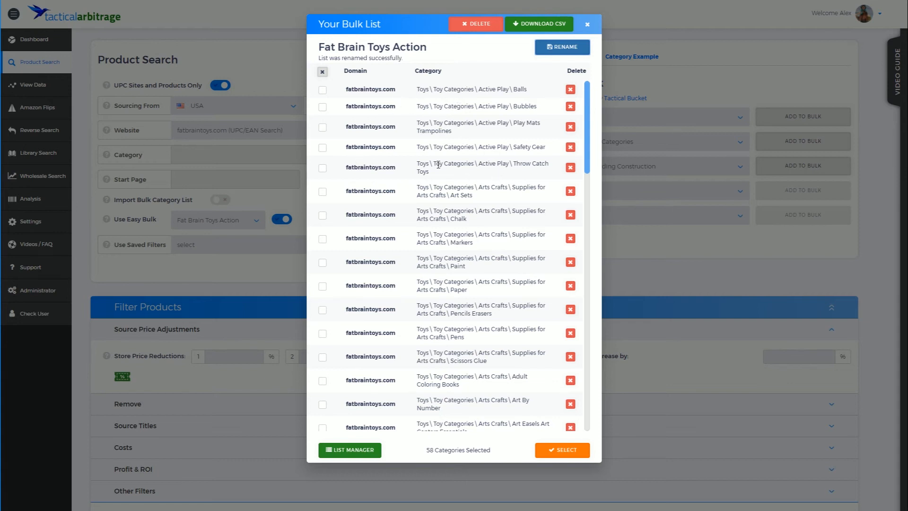
Step: Delete the five Active Play categories, leaving 53, and open the Bulk List Manager
{"action": "left_click", "coordinate": [323, 168]}
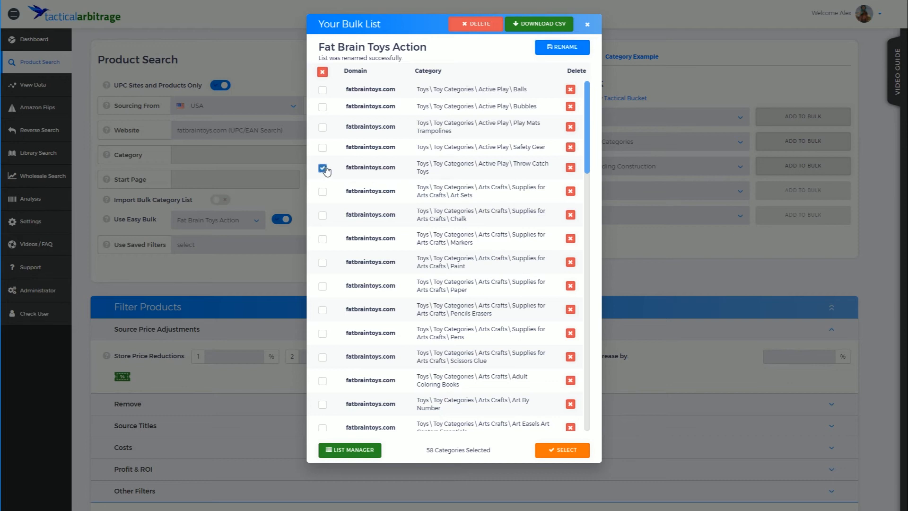
{"action": "left_click", "coordinate": [323, 91]}
{"action": "left_click", "coordinate": [322, 107]}
{"action": "left_click", "coordinate": [322, 127]}
{"action": "left_click", "coordinate": [323, 148]}
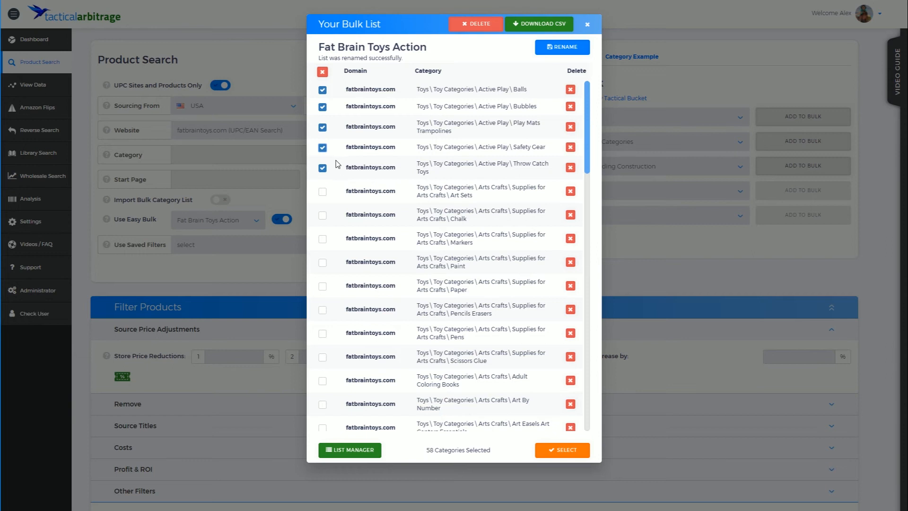
{"action": "left_click", "coordinate": [323, 72]}
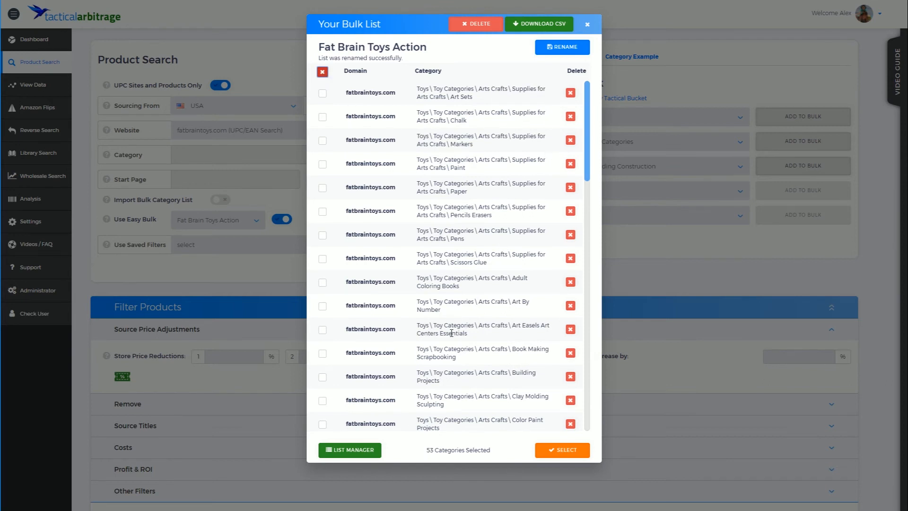
{"action": "left_click", "coordinate": [362, 448]}
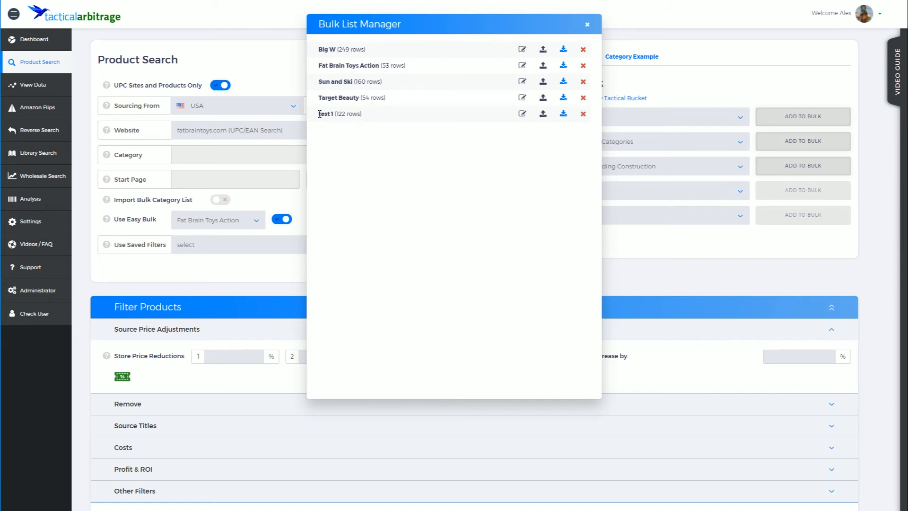
Step: Delete the test1 saved list and confirm the deletion
{"action": "left_click", "coordinate": [583, 114]}
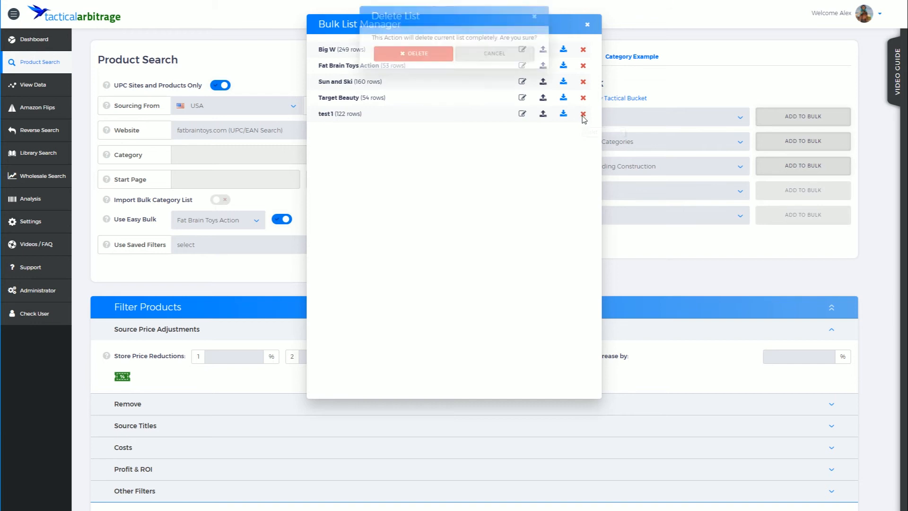
{"action": "left_click", "coordinate": [438, 62]}
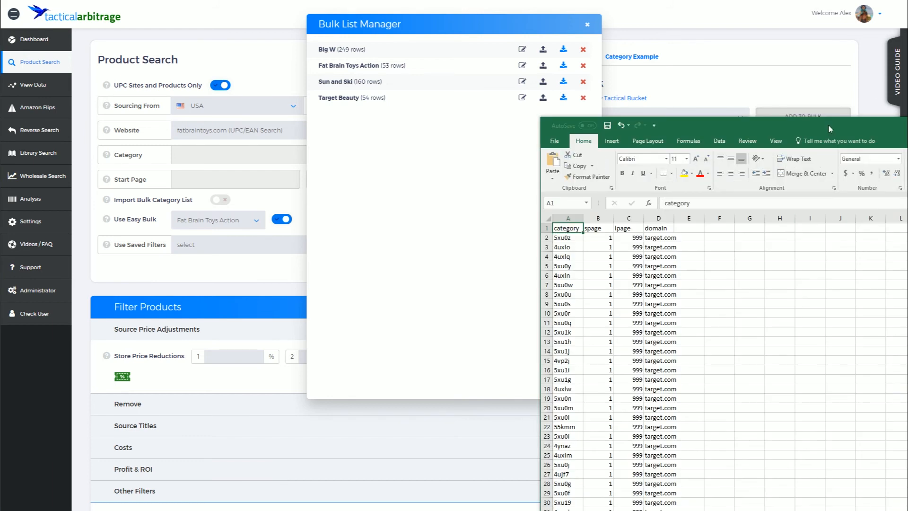
Step: Review the Target Beauty CSV's 54 target.com category rows in Excel, then switch away
{"action": "left_click_drag", "start_coordinate": [829, 126], "coordinate": [670, 12]}
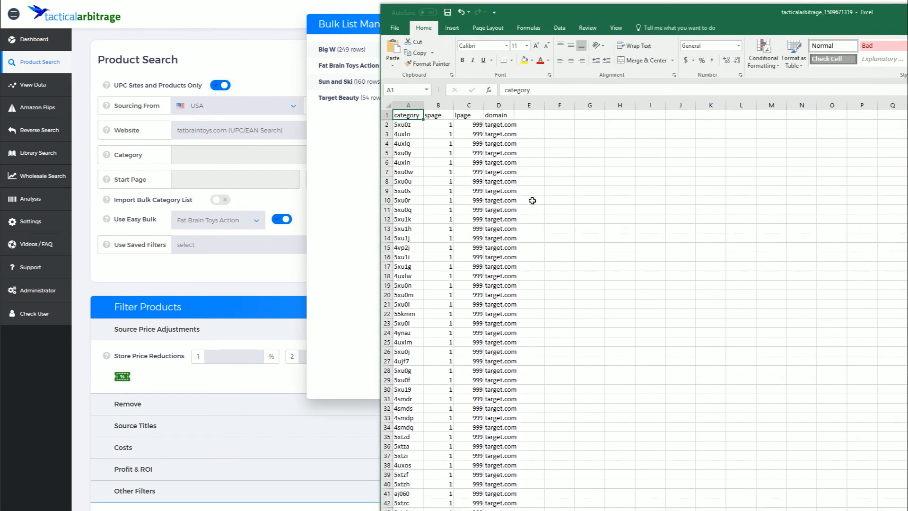
{"action": "scroll", "coordinate": [492, 197], "scroll_direction": "down", "scroll_amount": 5}
{"action": "scroll", "coordinate": [492, 199], "scroll_direction": "up", "scroll_amount": 5}
{"action": "scroll", "coordinate": [492, 200], "scroll_direction": "down", "scroll_amount": 3}
{"action": "scroll", "coordinate": [492, 201], "scroll_direction": "down", "scroll_amount": 6}
{"action": "left_click", "coordinate": [403, 238]}
{"action": "left_click", "coordinate": [491, 228]}
{"action": "left_click", "coordinate": [492, 238]}
{"action": "left_click", "coordinate": [414, 240]}
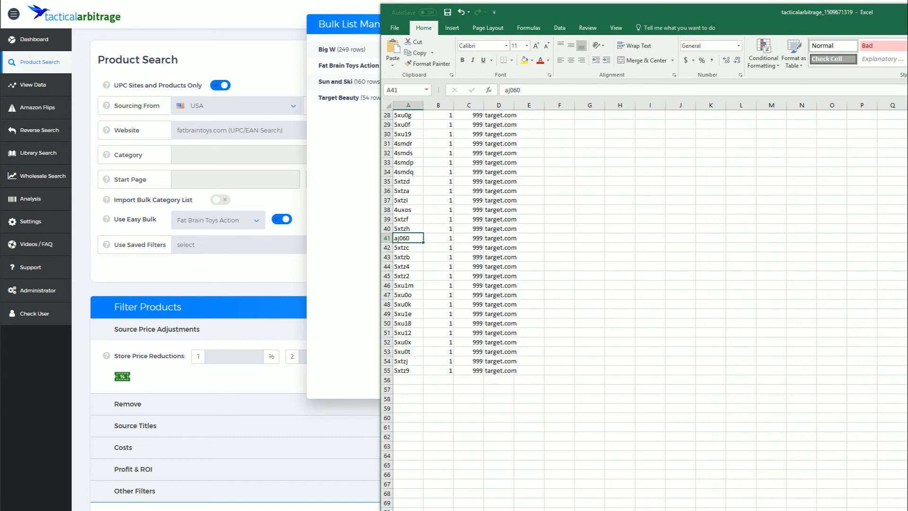
{"action": "key", "text": "alt+Tab"}
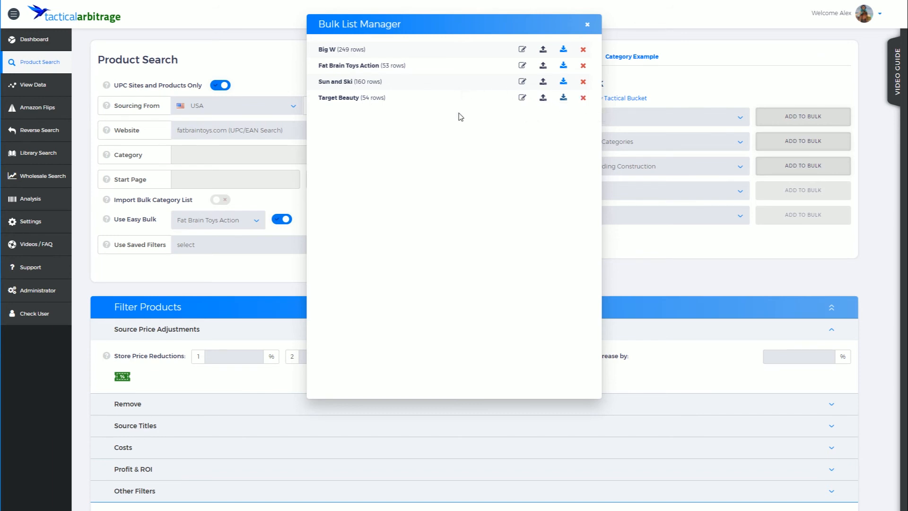
Step: Load the Target Beauty list and its 54 target.com beauty categories as the Easy Bulk list
{"action": "left_click", "coordinate": [523, 98]}
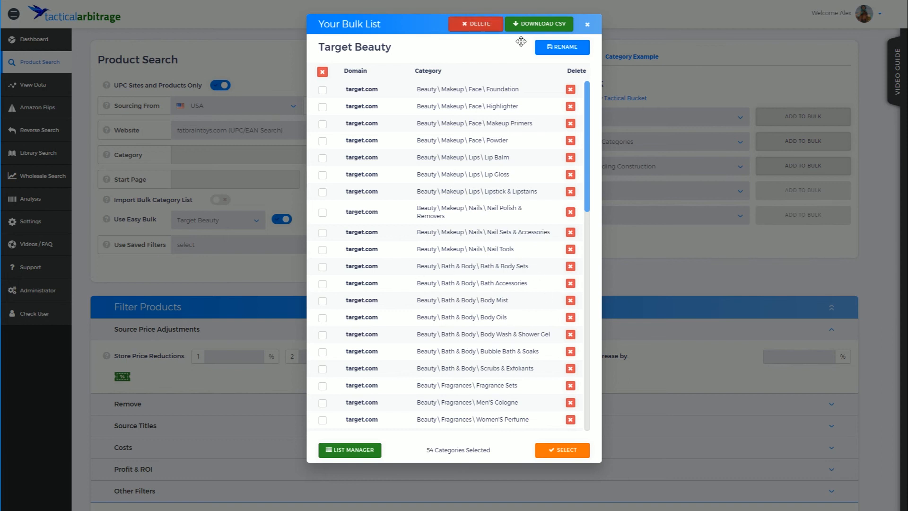
{"action": "left_click", "coordinate": [590, 25]}
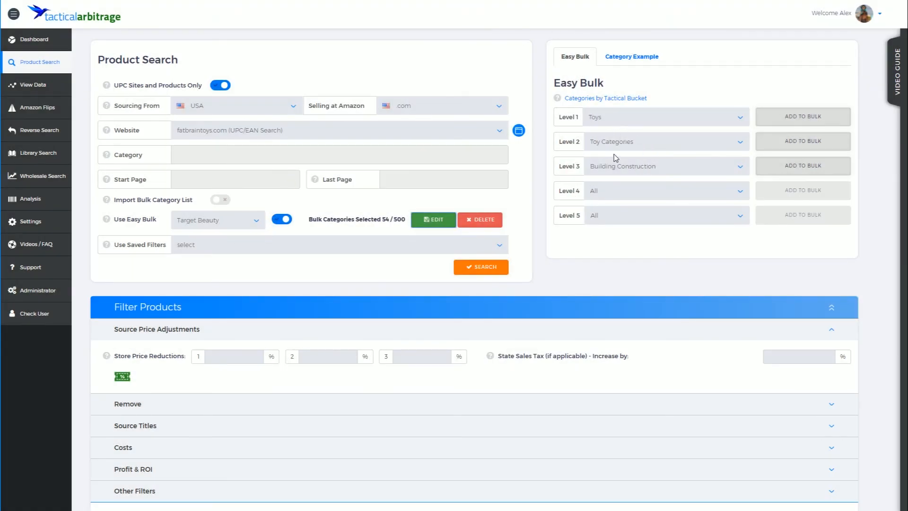
Step: Add the fatbraintoys.com Building Construction categories to Target Beauty, then review all 75 entries
{"action": "left_click", "coordinate": [811, 171]}
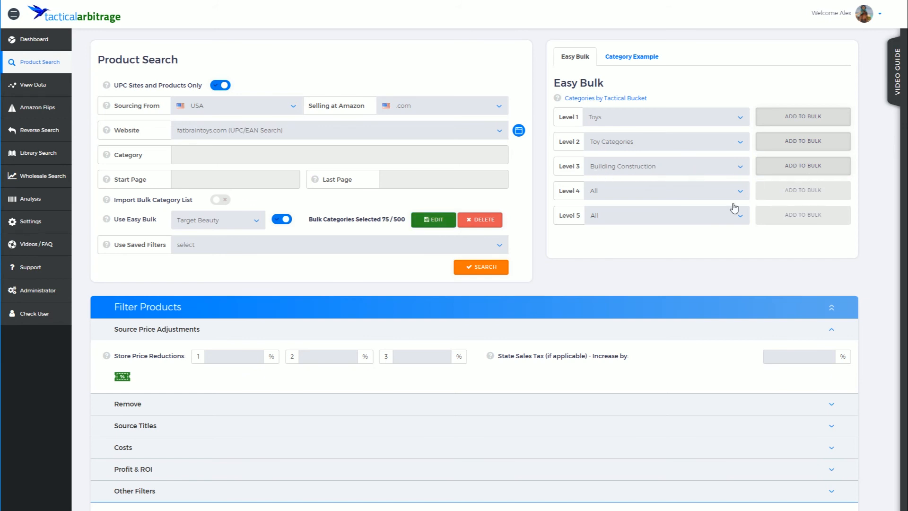
{"action": "left_click", "coordinate": [433, 224]}
{"action": "scroll", "coordinate": [446, 203], "scroll_direction": "down", "scroll_amount": 8}
{"action": "scroll", "coordinate": [447, 200], "scroll_direction": "up", "scroll_amount": 5}
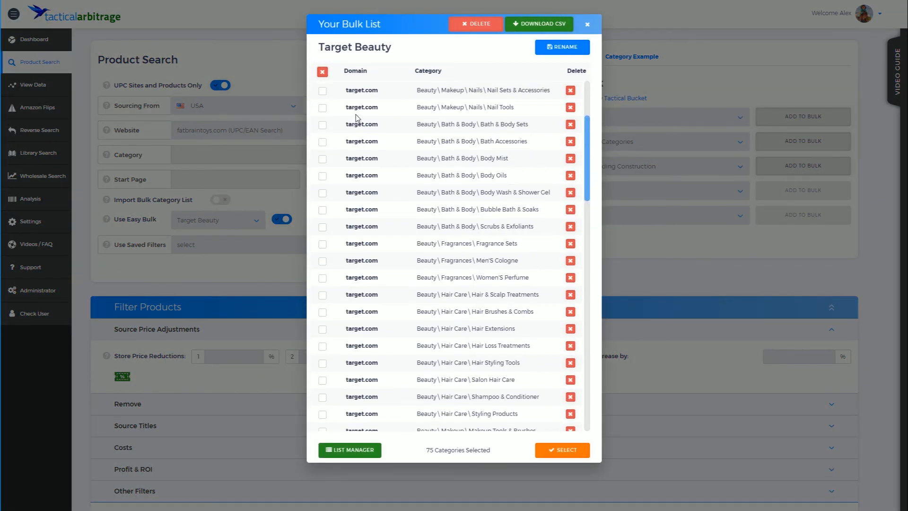
{"action": "scroll", "coordinate": [424, 213], "scroll_direction": "down", "scroll_amount": 10}
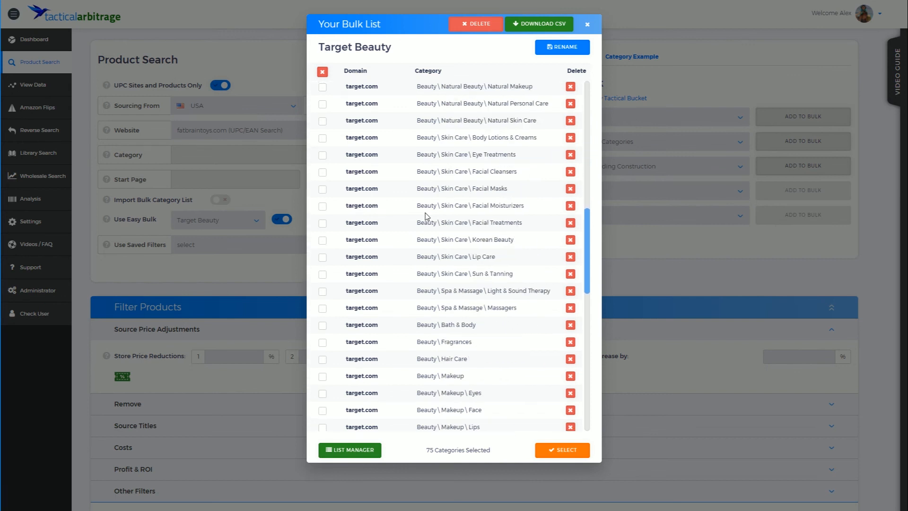
{"action": "scroll", "coordinate": [445, 166], "scroll_direction": "down", "scroll_amount": 5}
{"action": "scroll", "coordinate": [485, 263], "scroll_direction": "up", "scroll_amount": 12}
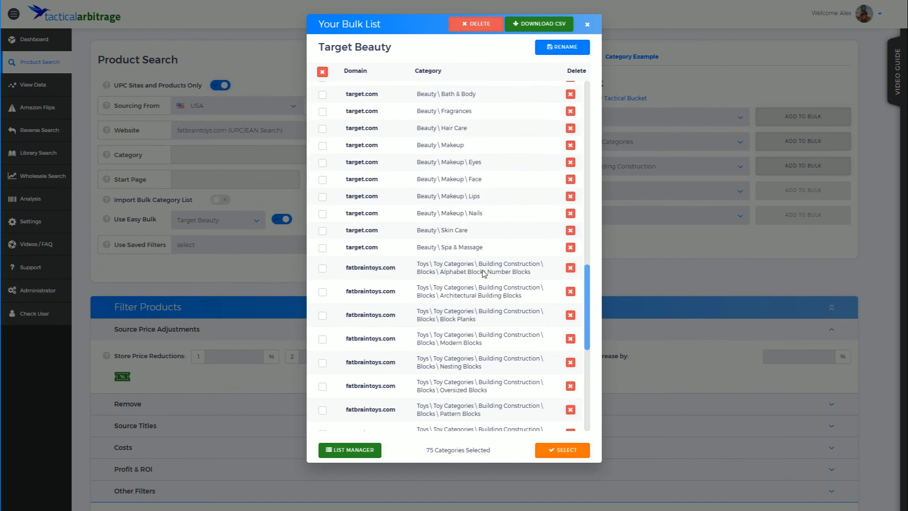
Step: Rename the list to 'Target Beauty and FBT' and use it for Easy Bulk (75/500)
{"action": "left_click", "coordinate": [558, 48]}
{"action": "left_click", "coordinate": [377, 46]}
{"action": "type", "text": "and FBT"}
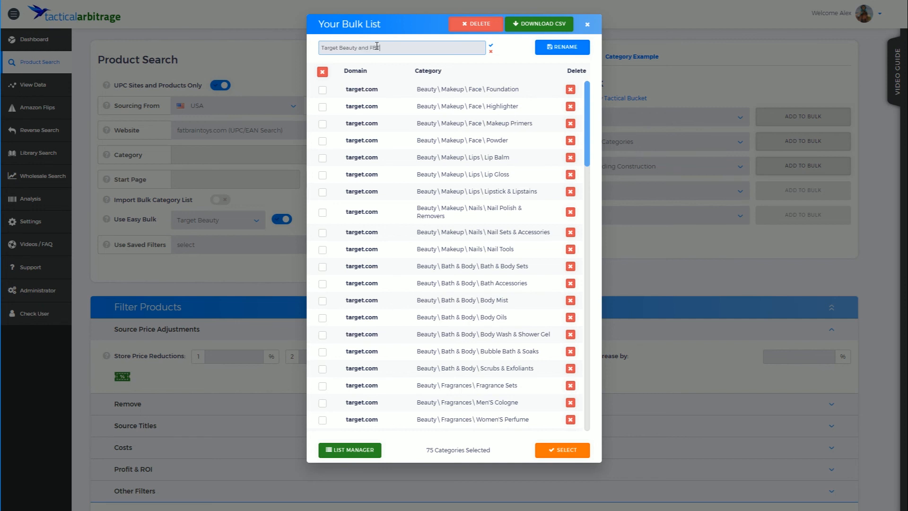
{"action": "left_click", "coordinate": [578, 48]}
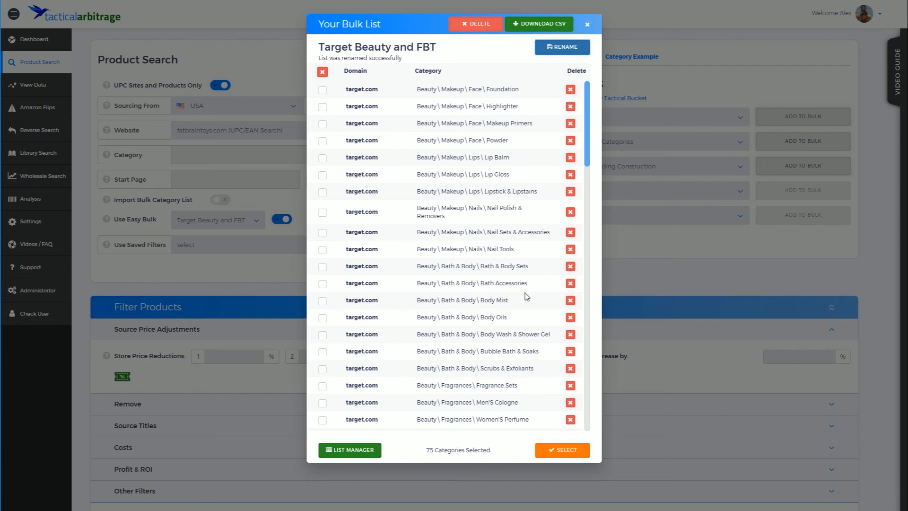
{"action": "left_click", "coordinate": [576, 448]}
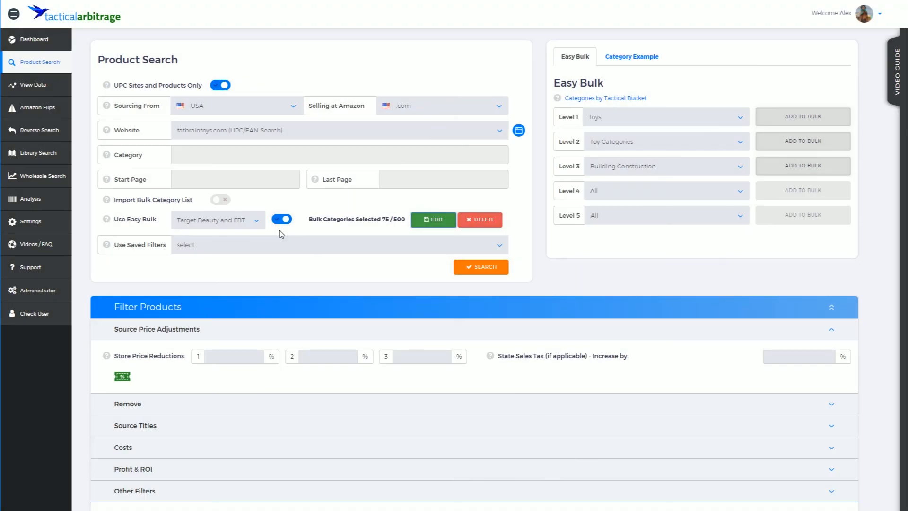